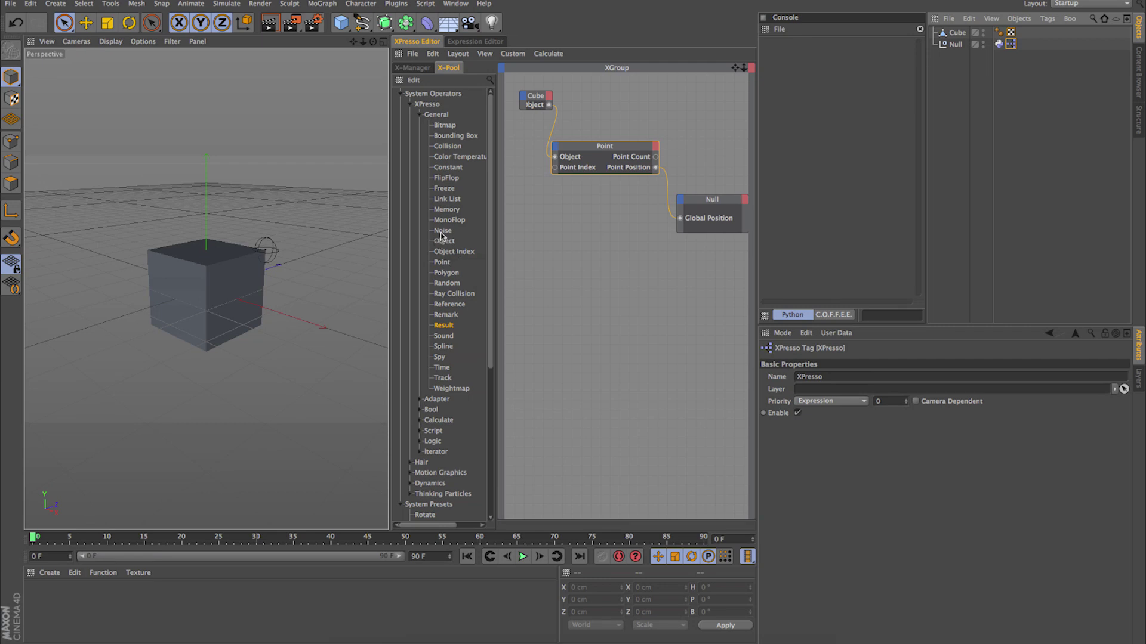
Marquee-select the Cube, Point and Null nodes in the XPresso editor and delete them
left_click(442, 231)
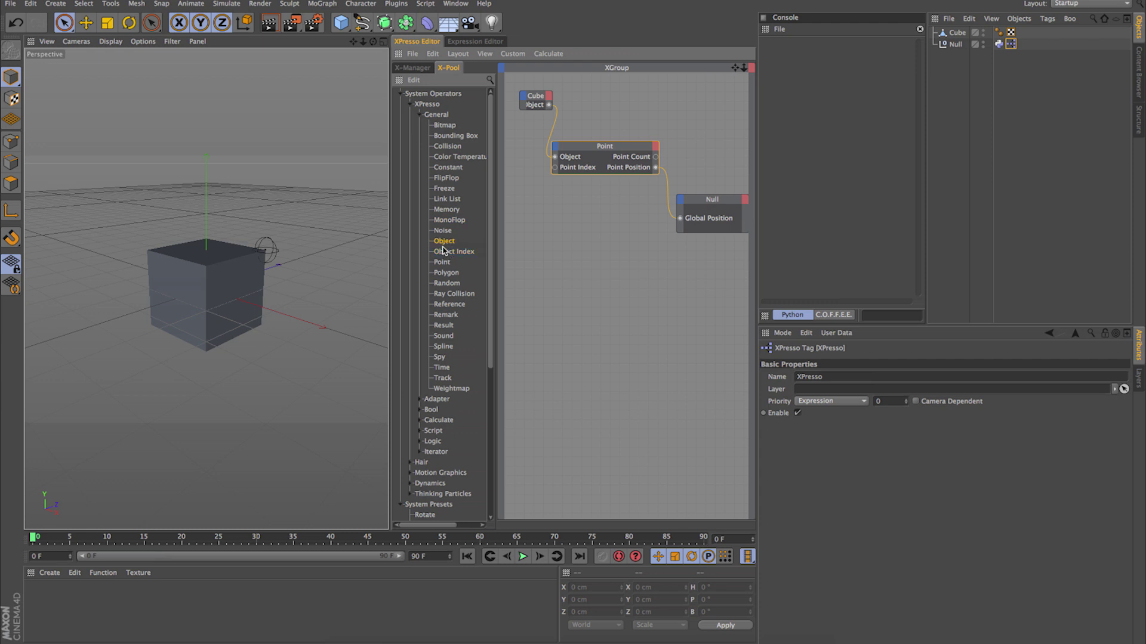
left_click_drag(537, 322, 746, 78)
key("Delete")
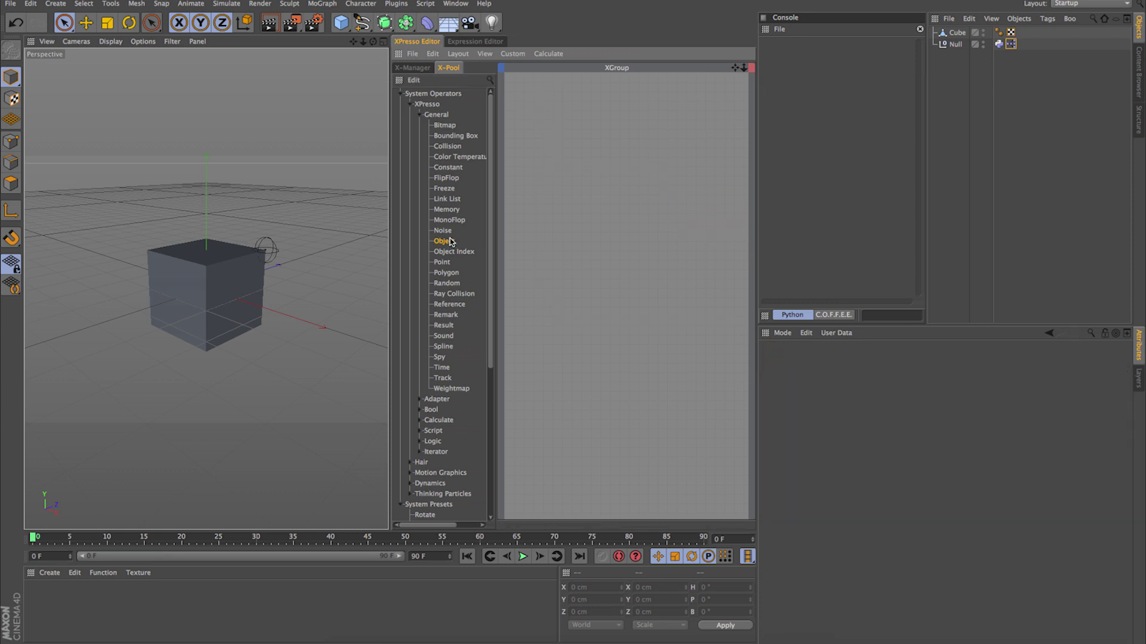
Drag the Null object into the XPresso editor as a node and place it lower in the graph
left_click_drag(610, 203, 607, 200)
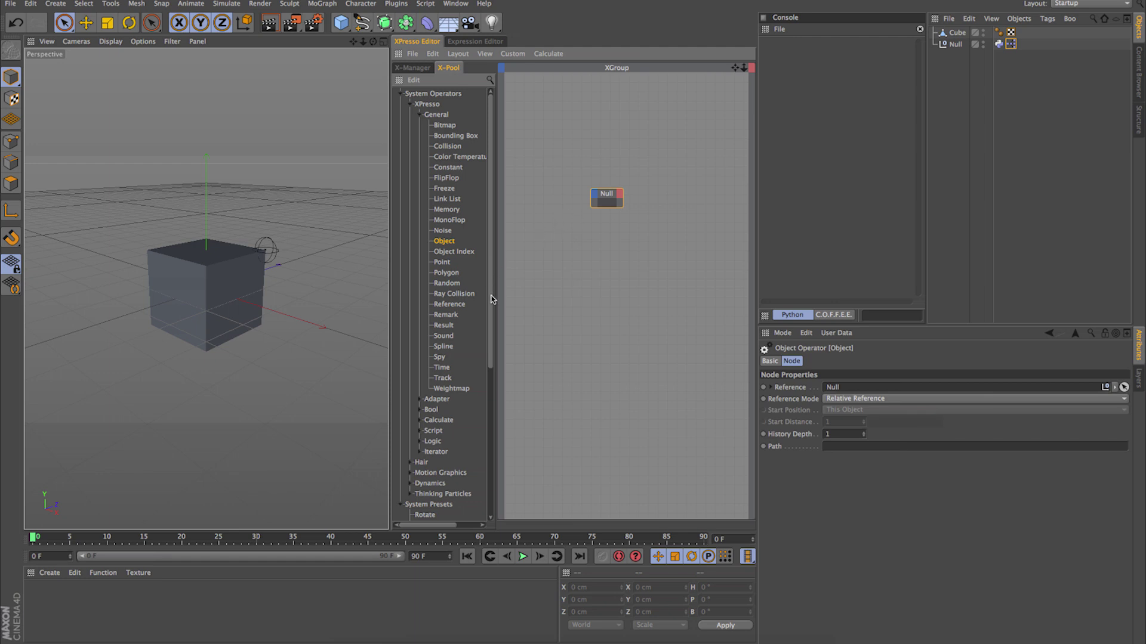
left_click_drag(606, 190, 606, 231)
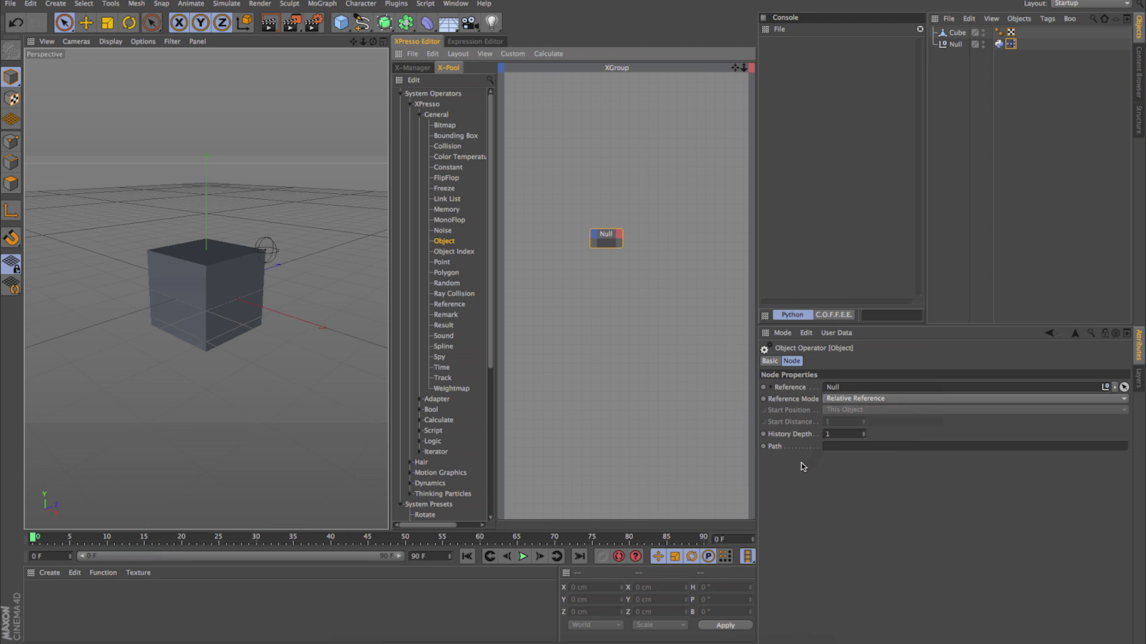
left_click_drag(610, 249, 613, 243)
Retarget the Null node to the Cube by dropping Cube onto its Reference field
left_click_drag(610, 233, 609, 244)
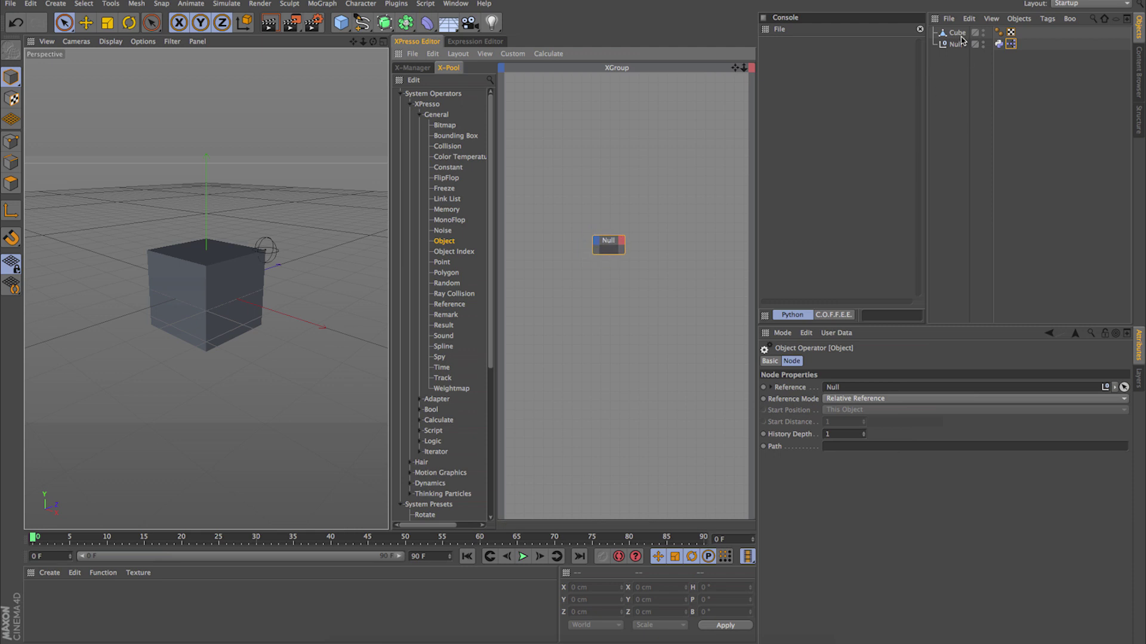
left_click_drag(957, 36, 855, 389)
left_click(626, 281)
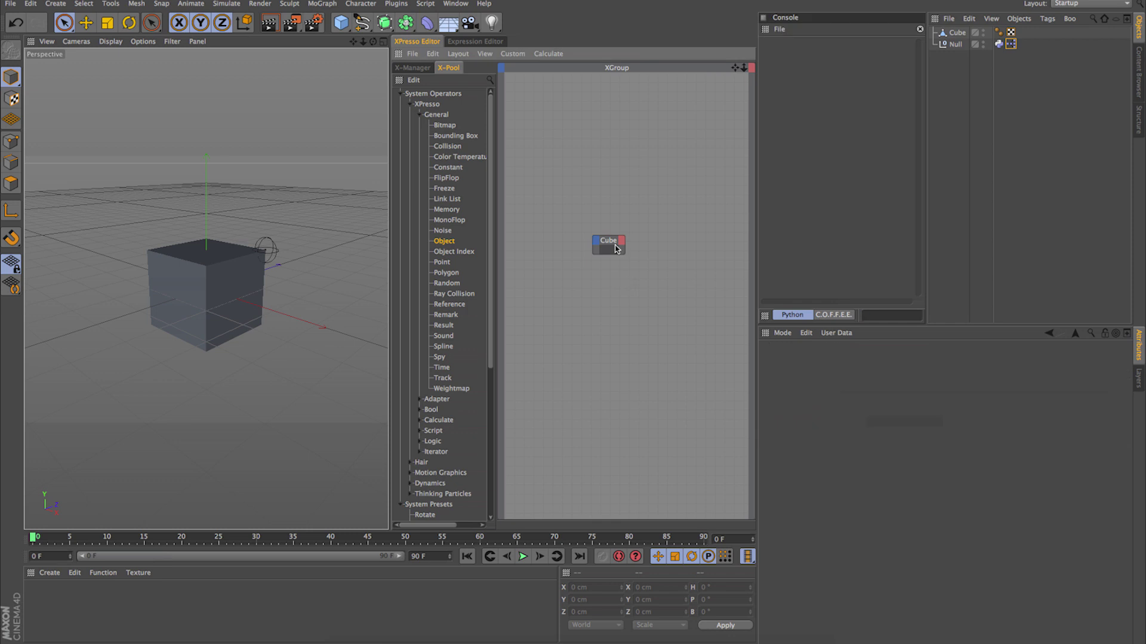
left_click(609, 244)
left_click(961, 36)
left_click(647, 292)
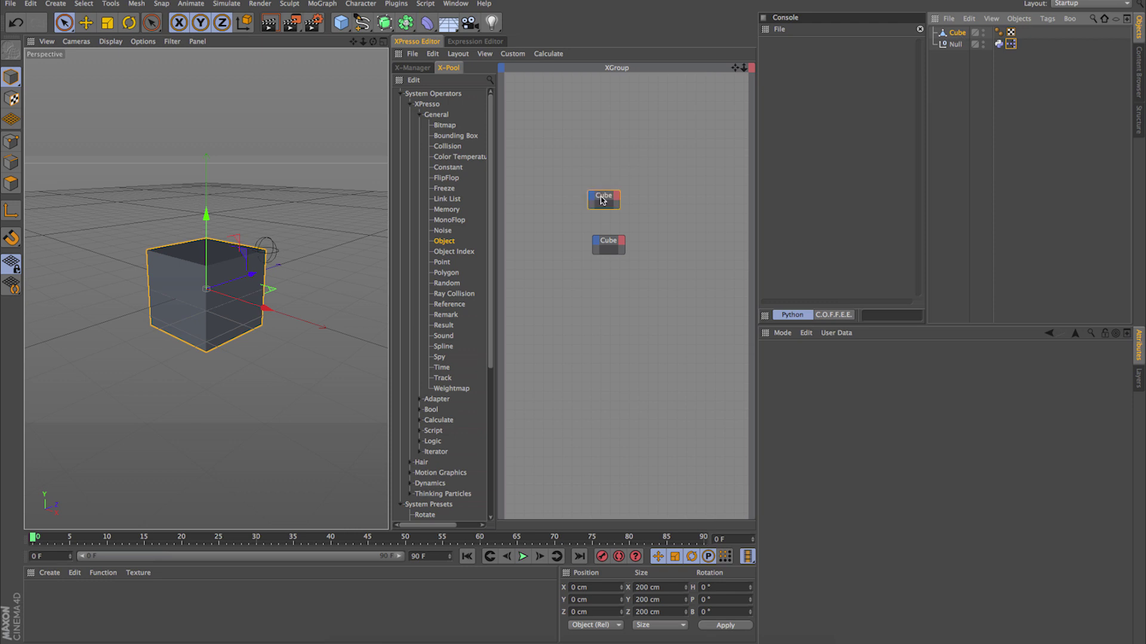
Add a second Cube object node, then marquee-select both Cube nodes and delete them
left_click_drag(609, 205, 609, 207)
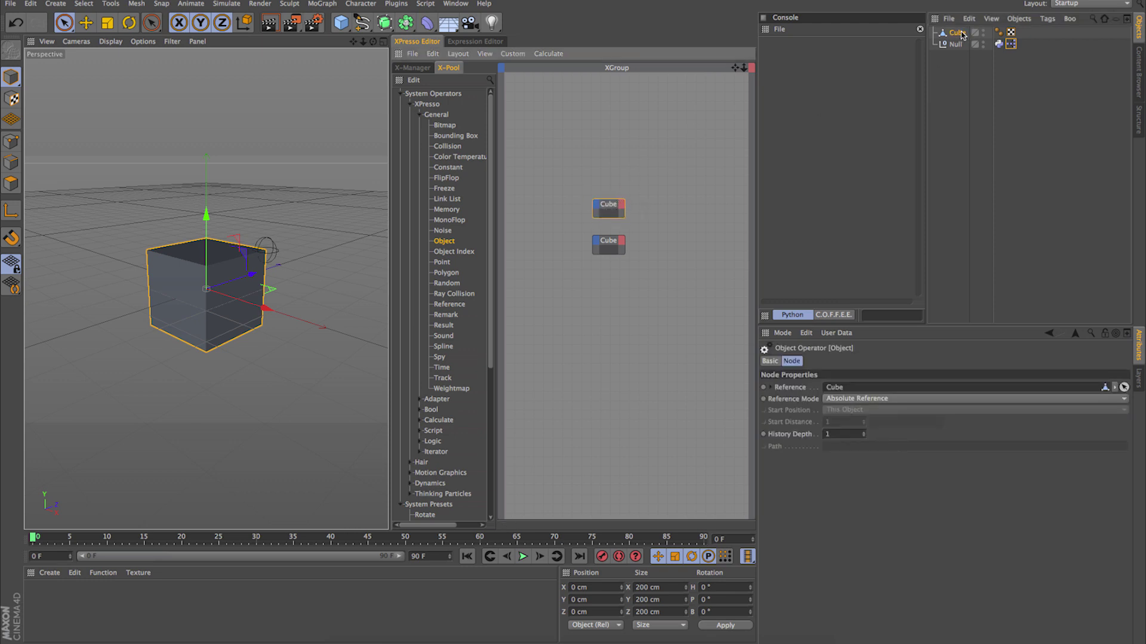
left_click(611, 247)
left_click_drag(660, 279, 570, 174)
key("Delete")
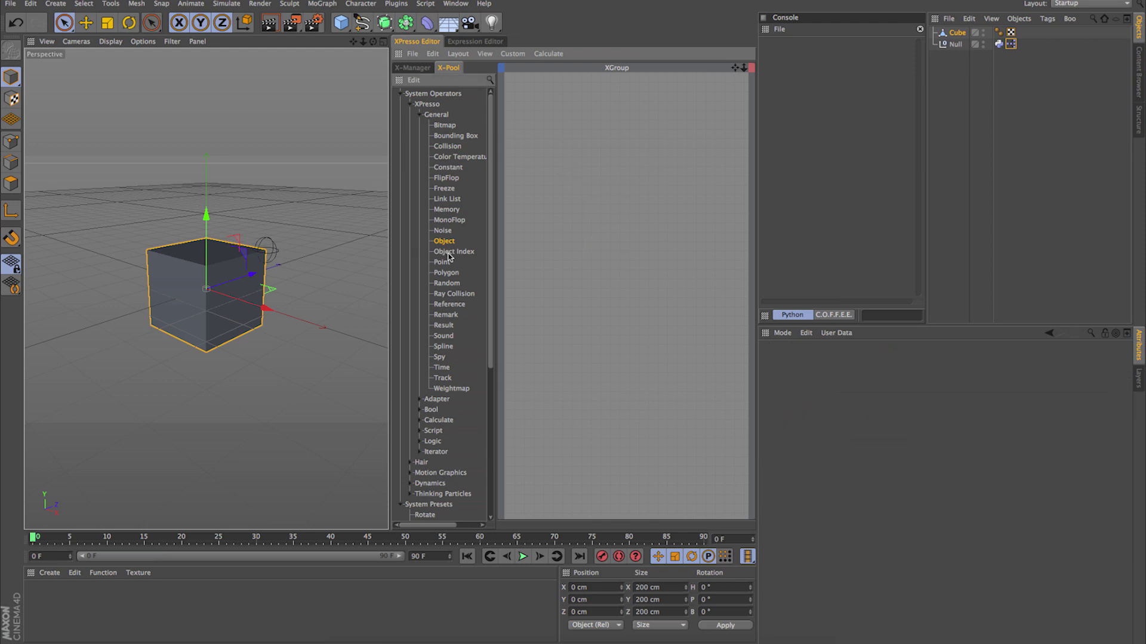
left_click_drag(576, 228, 593, 206)
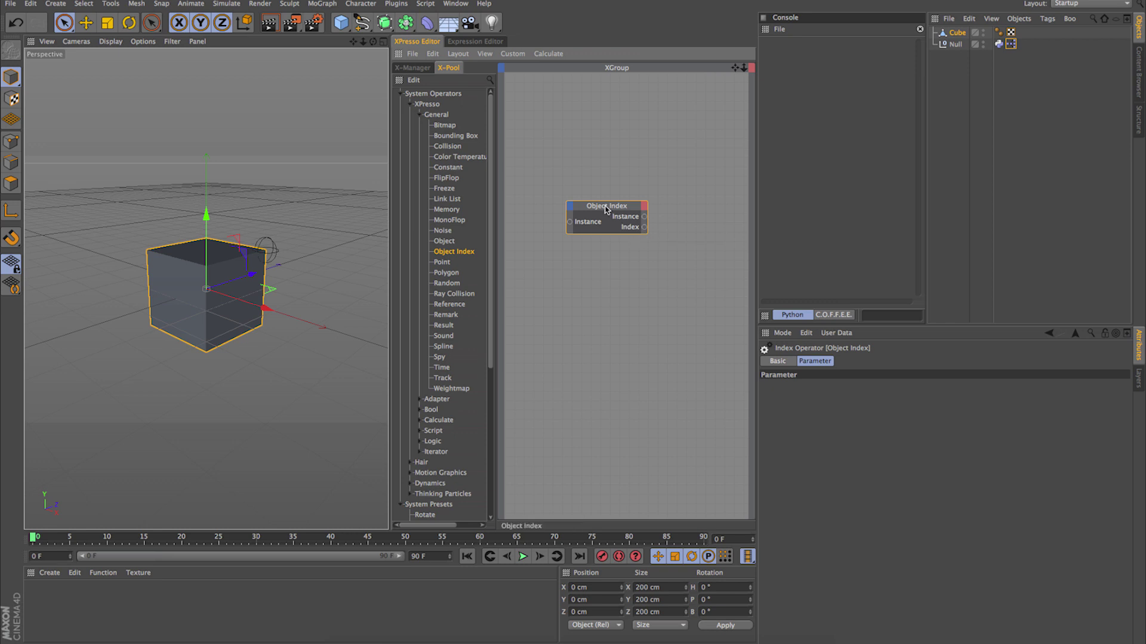
left_click_drag(598, 211, 568, 237)
key("Delete")
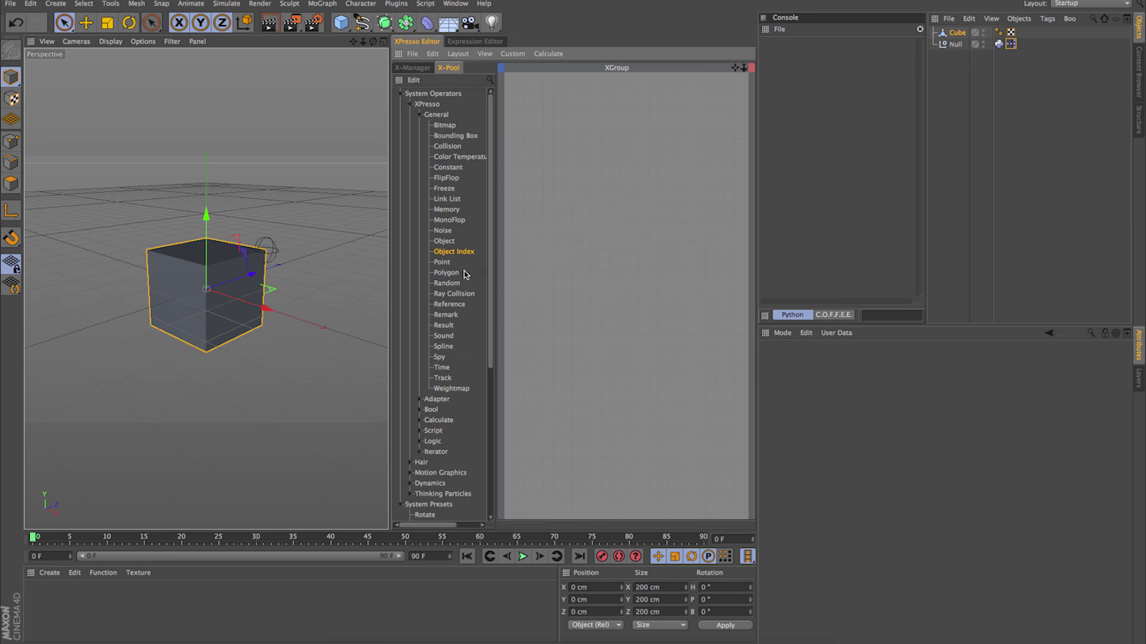
Add Point and Polygon operator nodes from the X-Pool's General operators into the XGroup
left_click(442, 263)
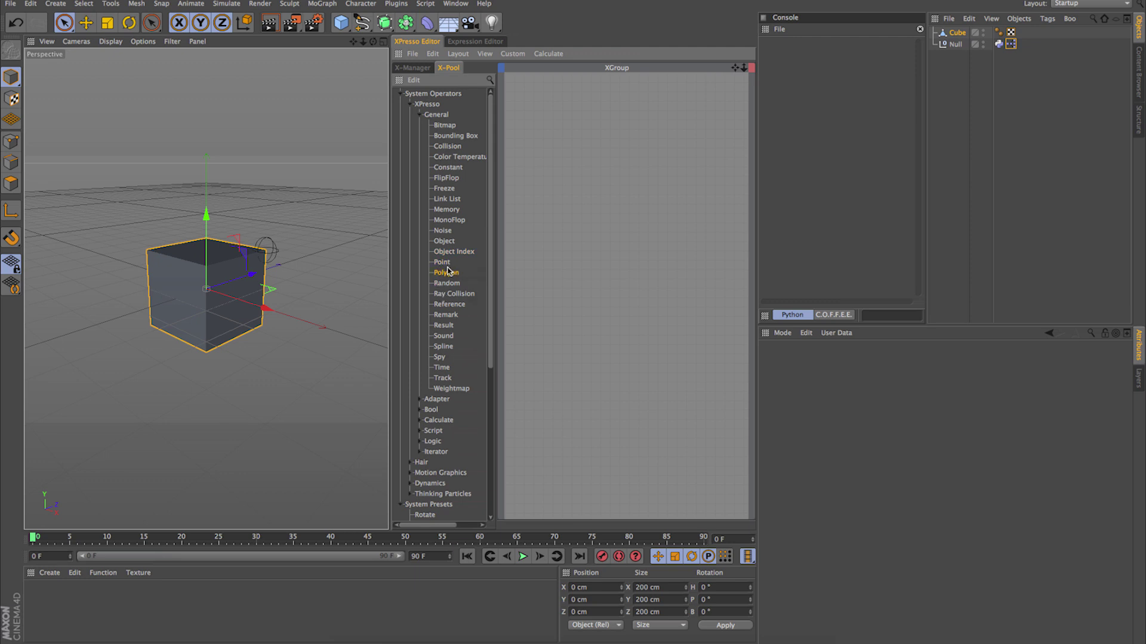
left_click_drag(559, 230, 544, 178)
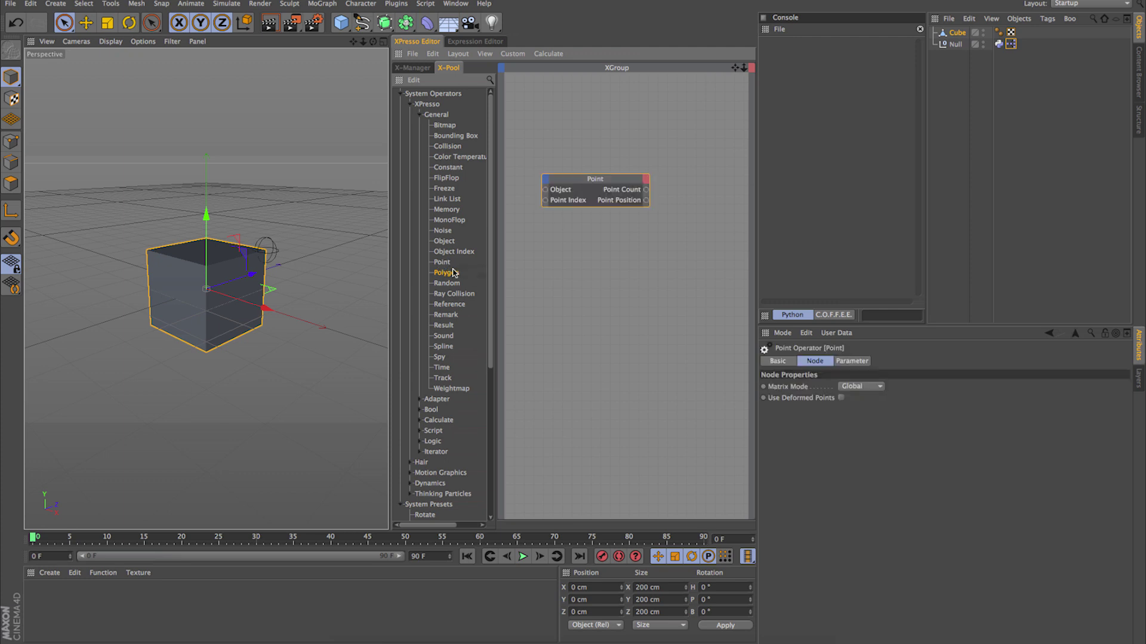
left_click_drag(586, 240, 628, 250)
Arrange the Point node and the Polygon node below it in the graph
left_click_drag(571, 180, 578, 180)
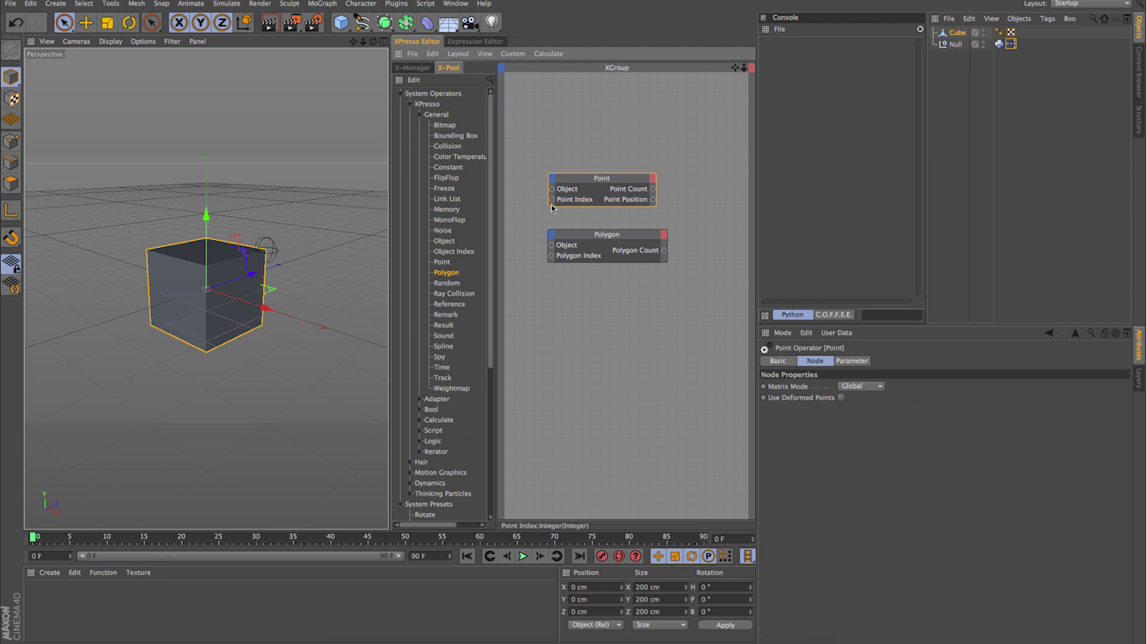
left_click_drag(590, 181, 571, 189)
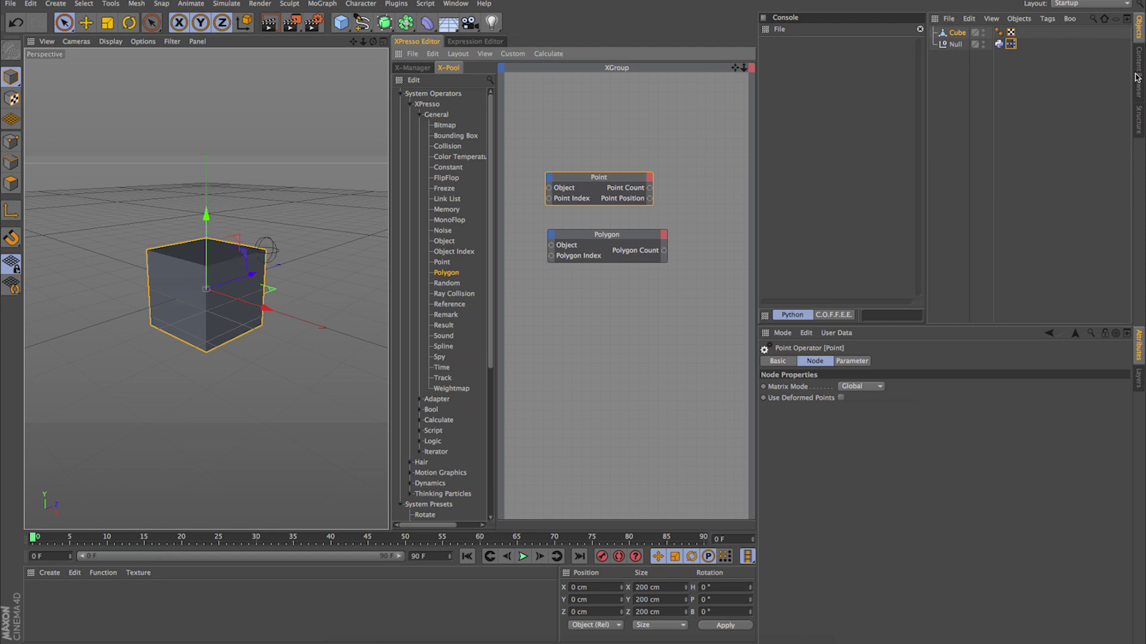
left_click_drag(618, 177, 625, 169)
left_click(657, 170)
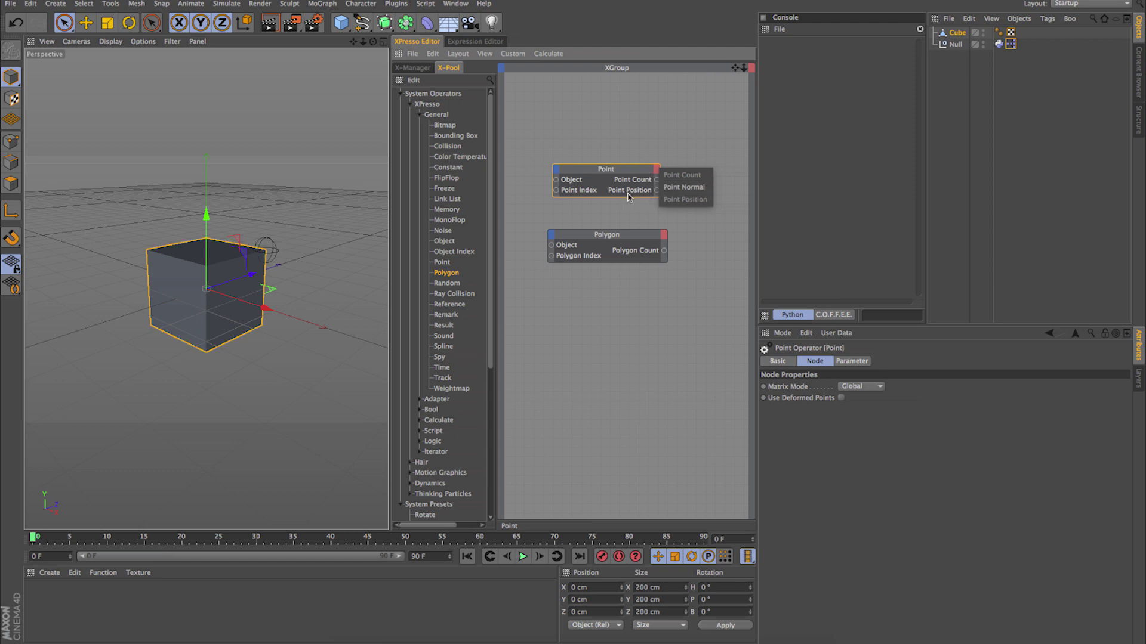
mouse_move(643, 173)
left_mouse_down()
mouse_move(638, 162)
mouse_move(639, 181)
left_mouse_up()
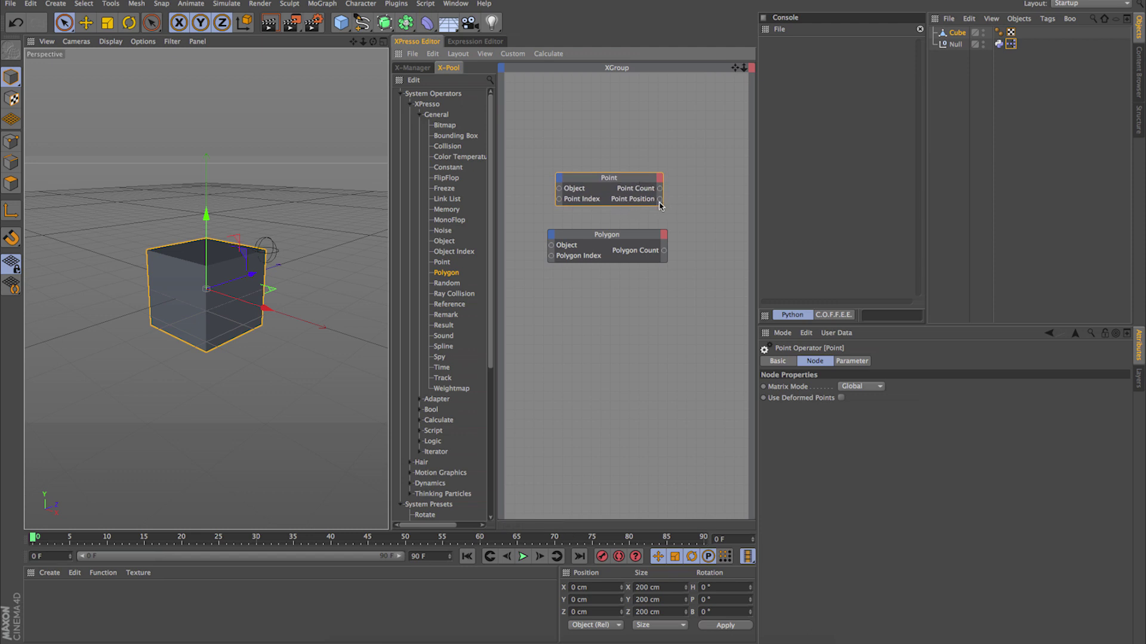
mouse_move(610, 236)
left_mouse_down()
mouse_move(624, 230)
mouse_move(606, 242)
left_mouse_up()
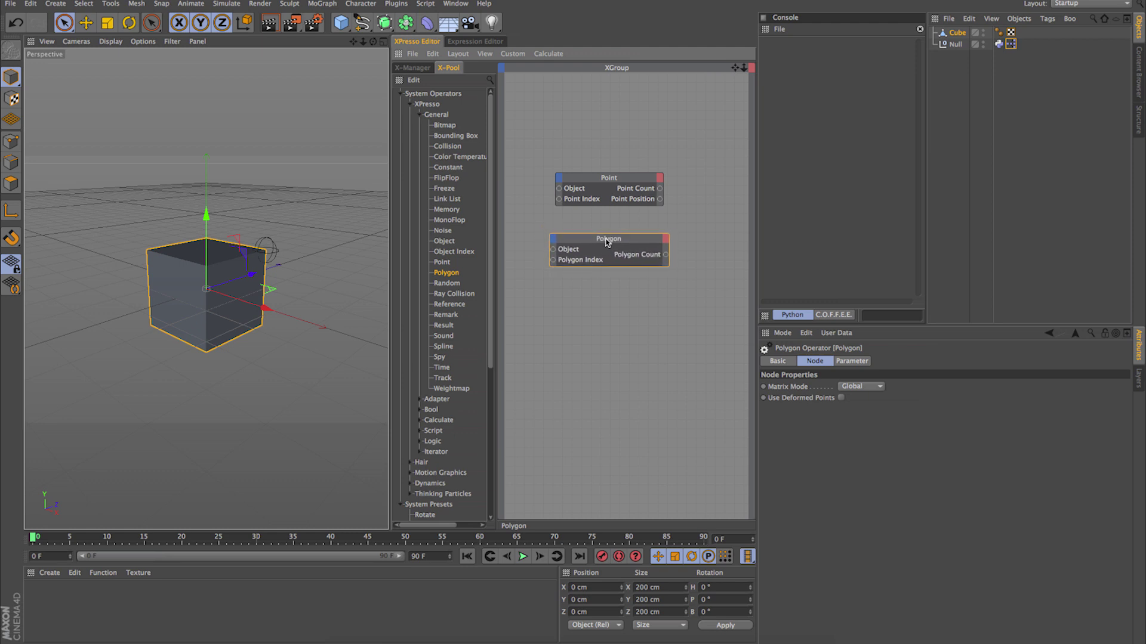
Delete the Polygon node and move the Point node lower in the graph
key("Delete")
left_click_drag(604, 177, 604, 221)
left_click(547, 251)
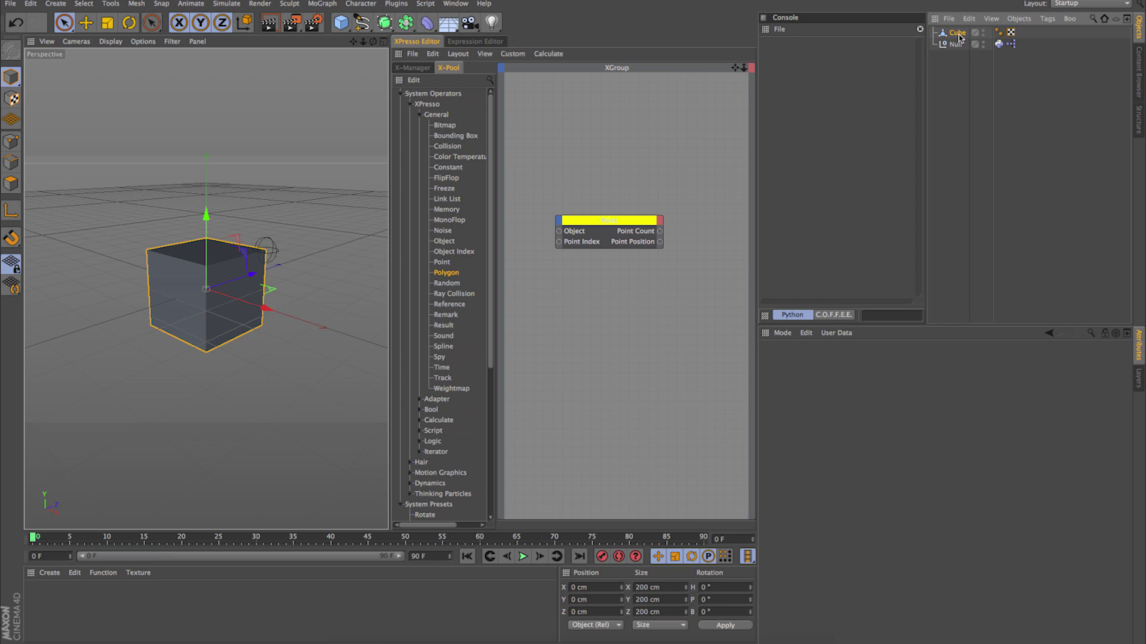
Add a Cube object node with an Object output port wired into Point's Object input
left_click_drag(586, 176, 568, 178)
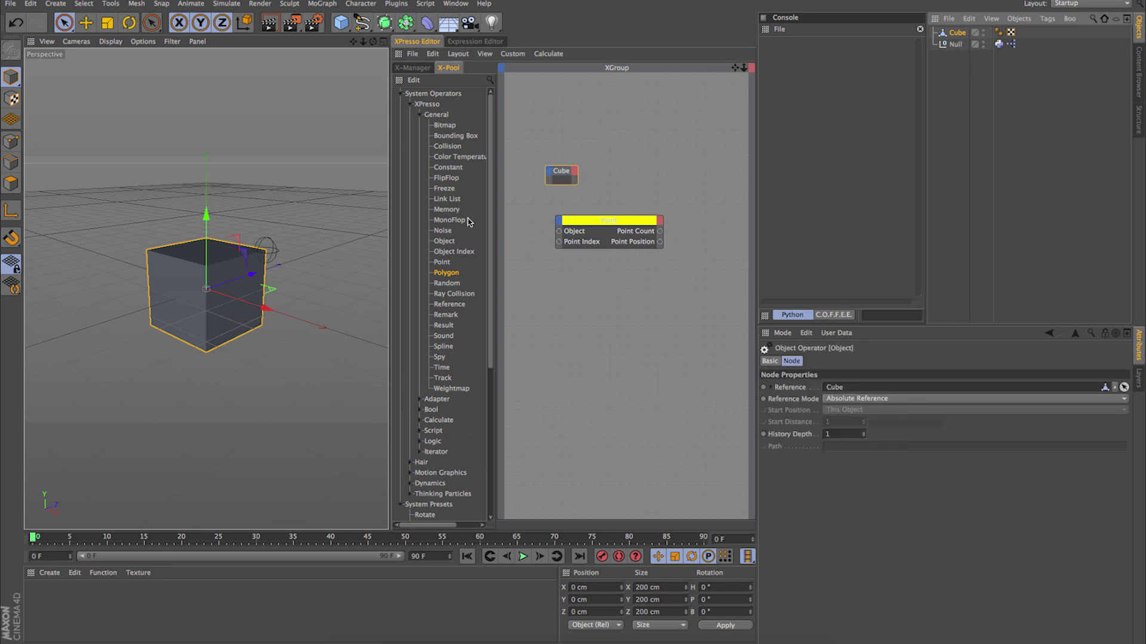
left_click(574, 171)
left_click(578, 222)
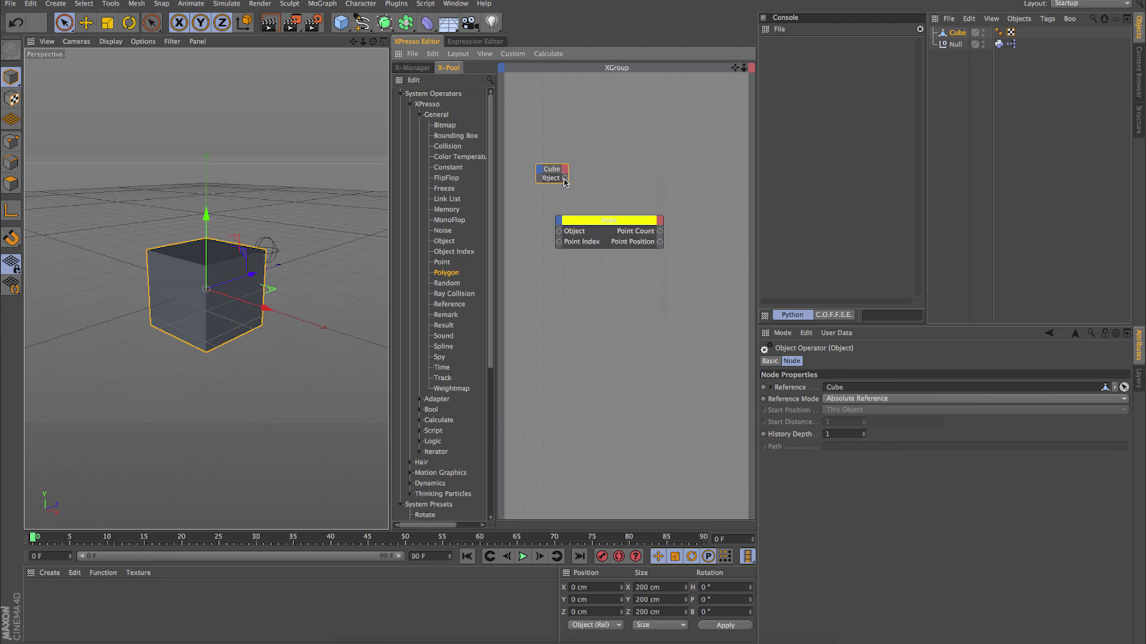
mouse_move(549, 170)
left_mouse_down()
mouse_move(553, 237)
mouse_move(614, 220)
mouse_move(606, 200)
mouse_move(539, 162)
left_mouse_up()
left_click_drag(609, 209, 598, 212)
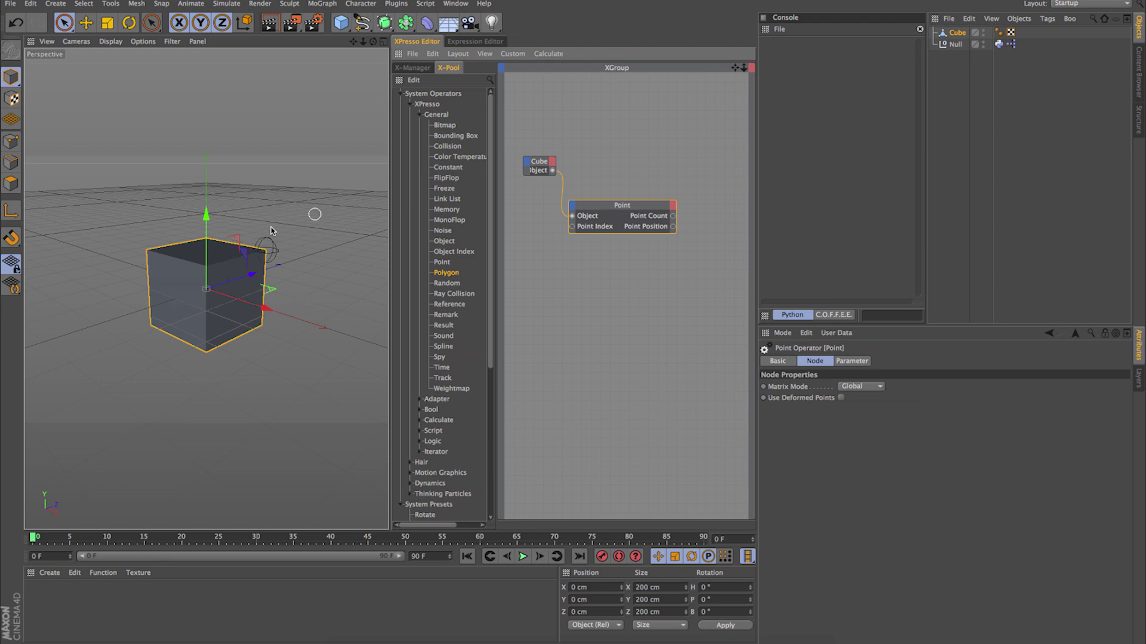
Switch to Points mode, select the Cube and a corner point, and show the Structure manager's point table
left_click(950, 70)
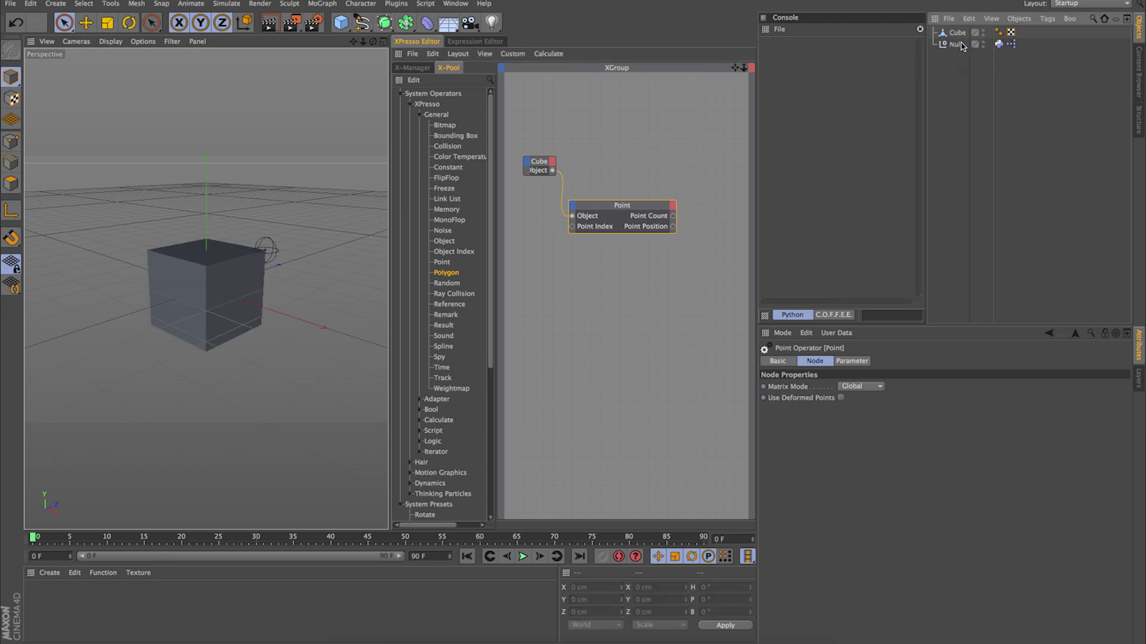
left_click(956, 45)
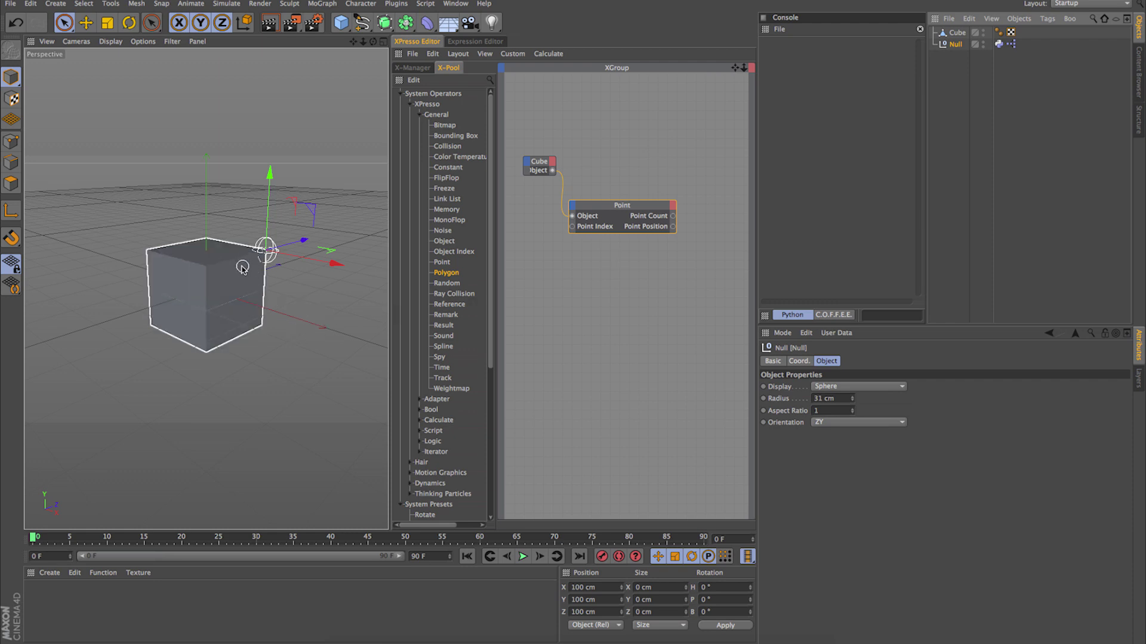
left_click(10, 145)
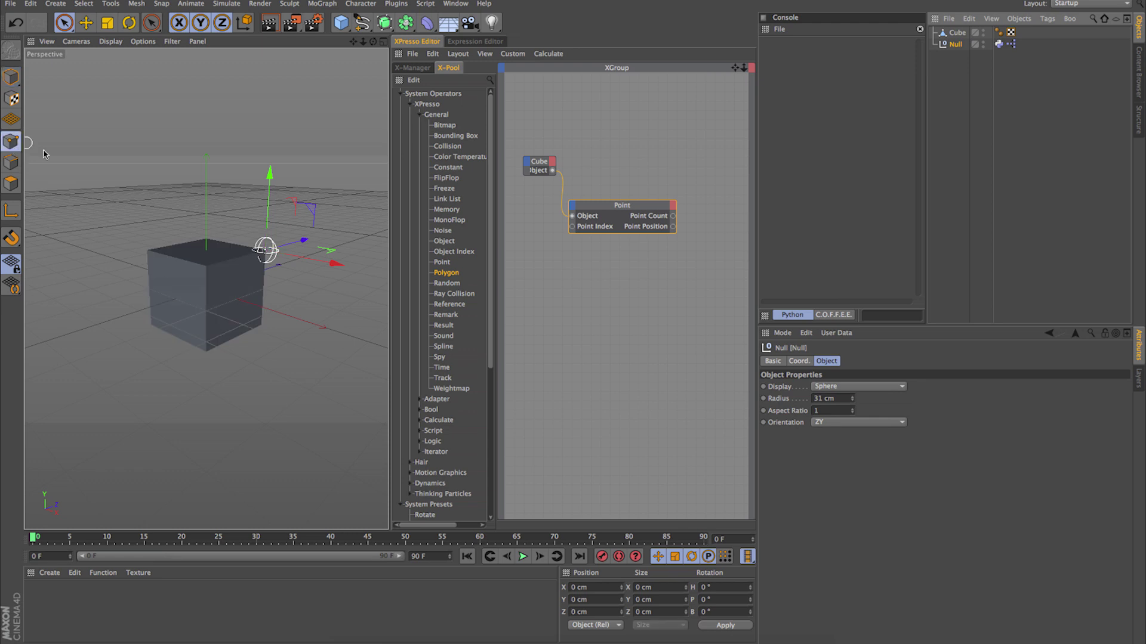
left_click(955, 34)
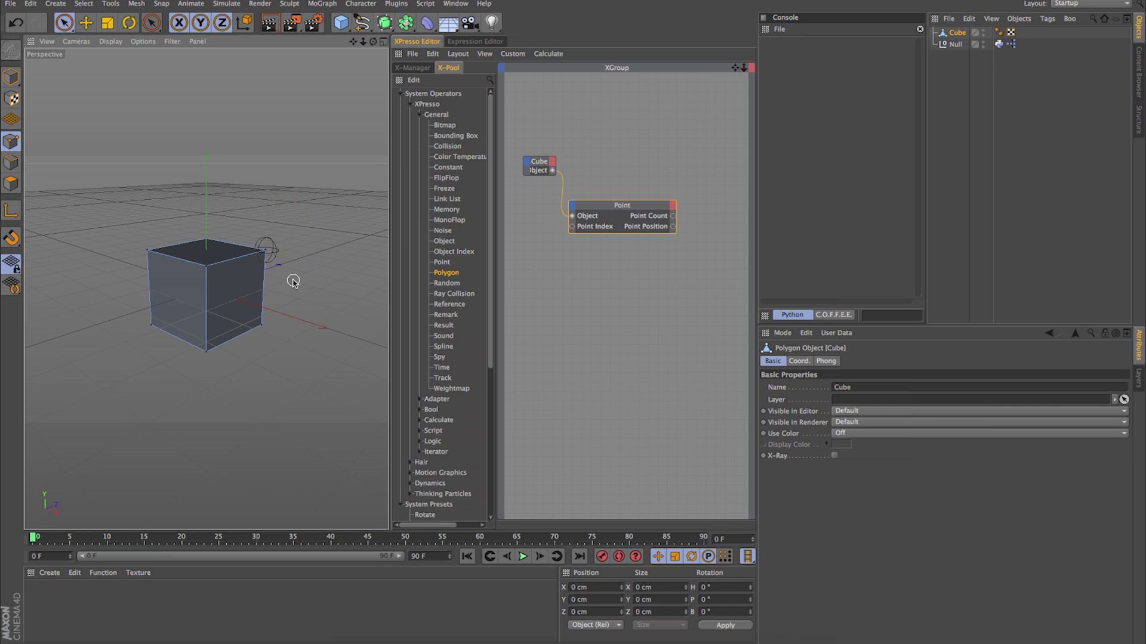
left_click(265, 251)
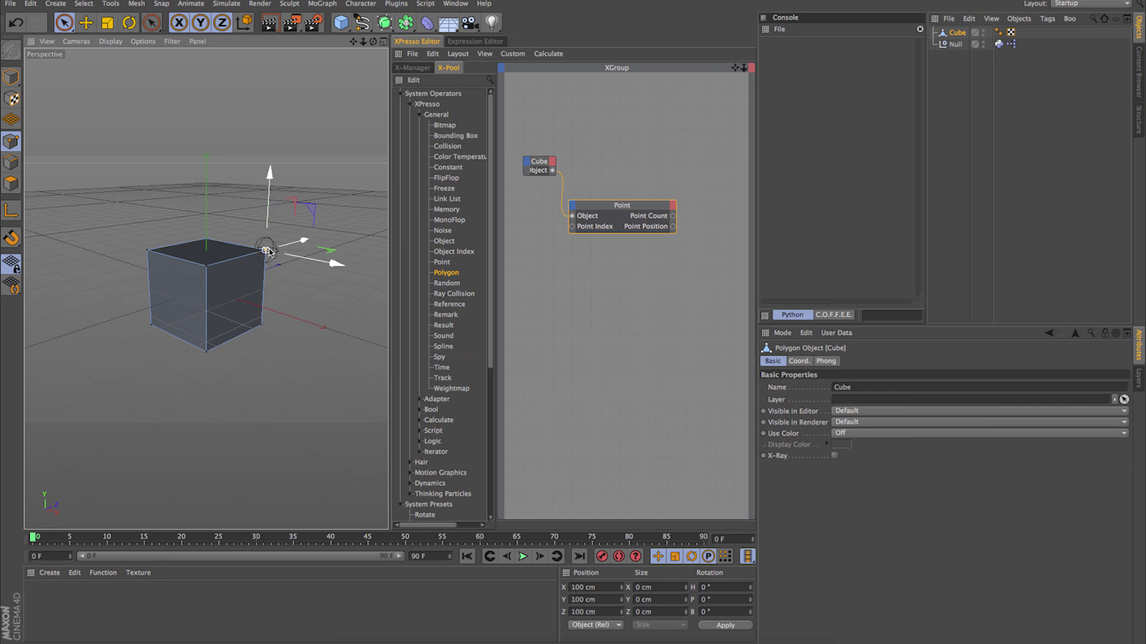
left_click(1138, 120)
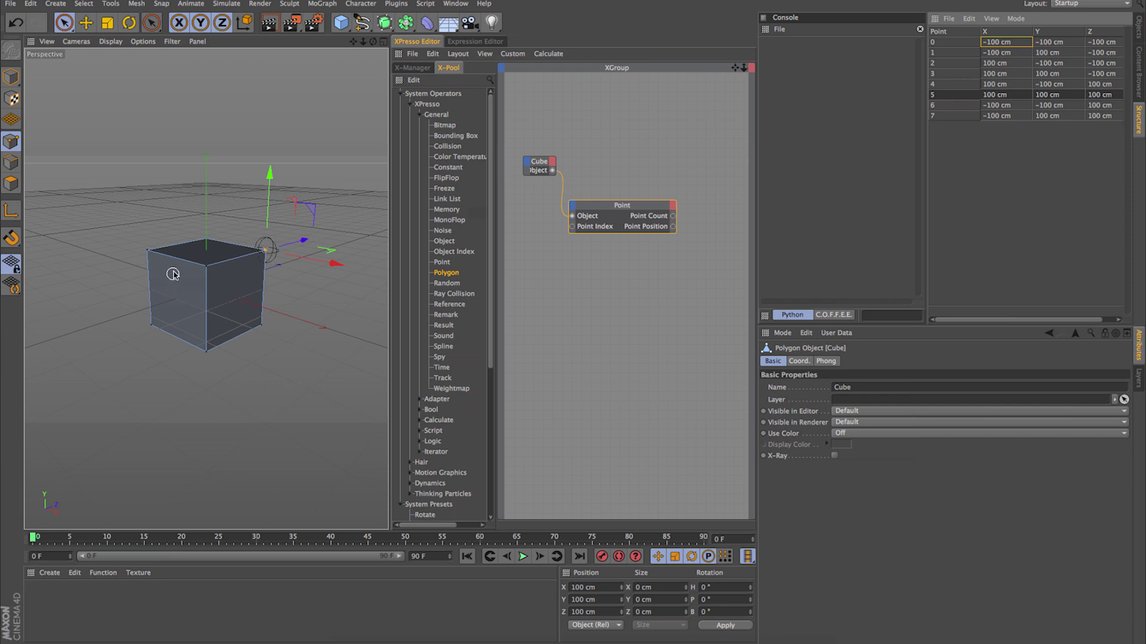
Check corner indices 1, 3, 5 and 7 in the Structure table, then display the Point node's settings
left_click(206, 265)
left_click(149, 250)
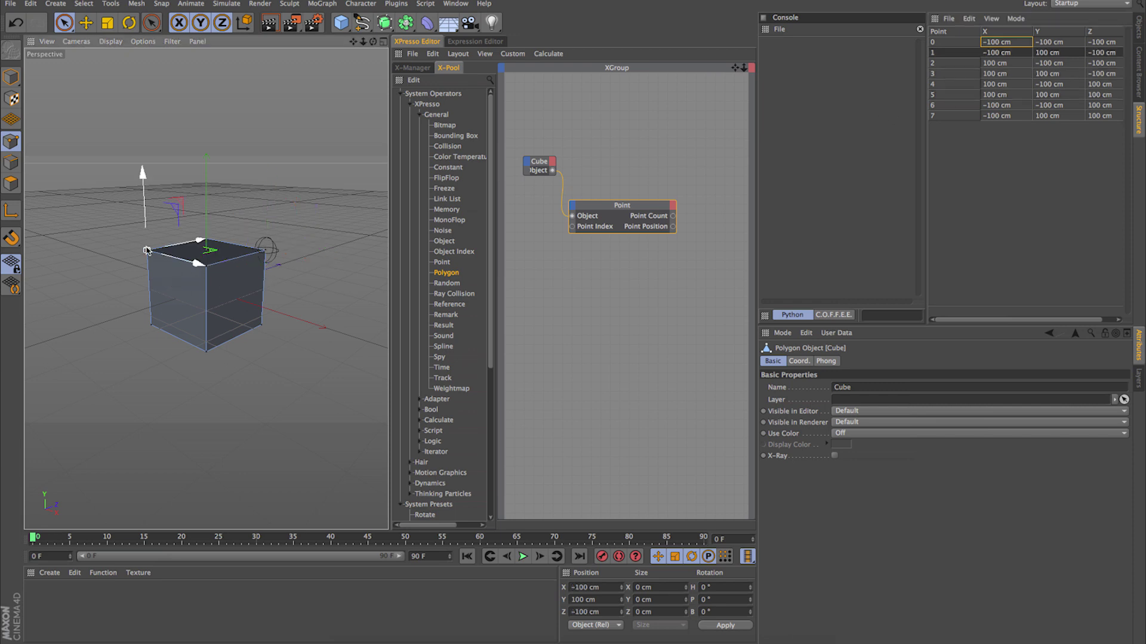
left_click(266, 250)
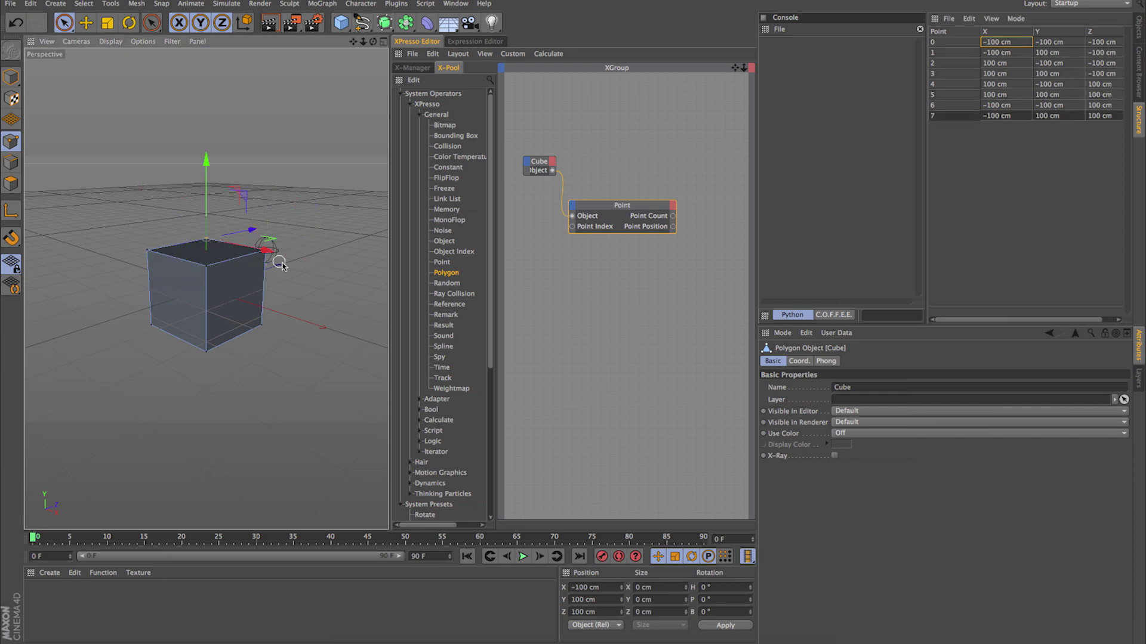
left_click(272, 322)
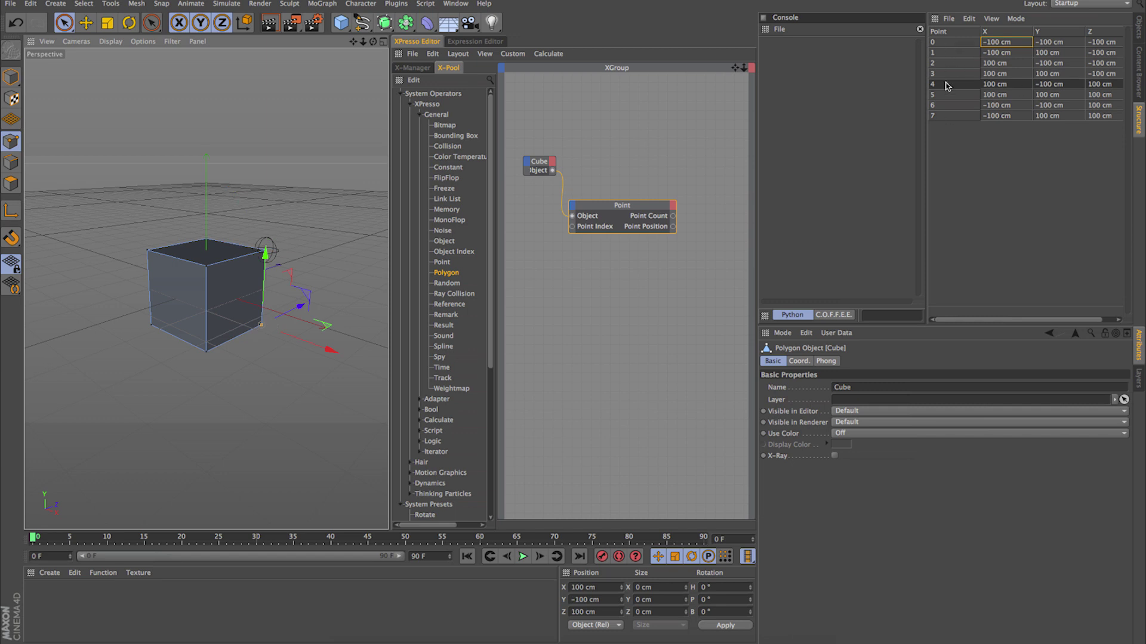
left_click(205, 266)
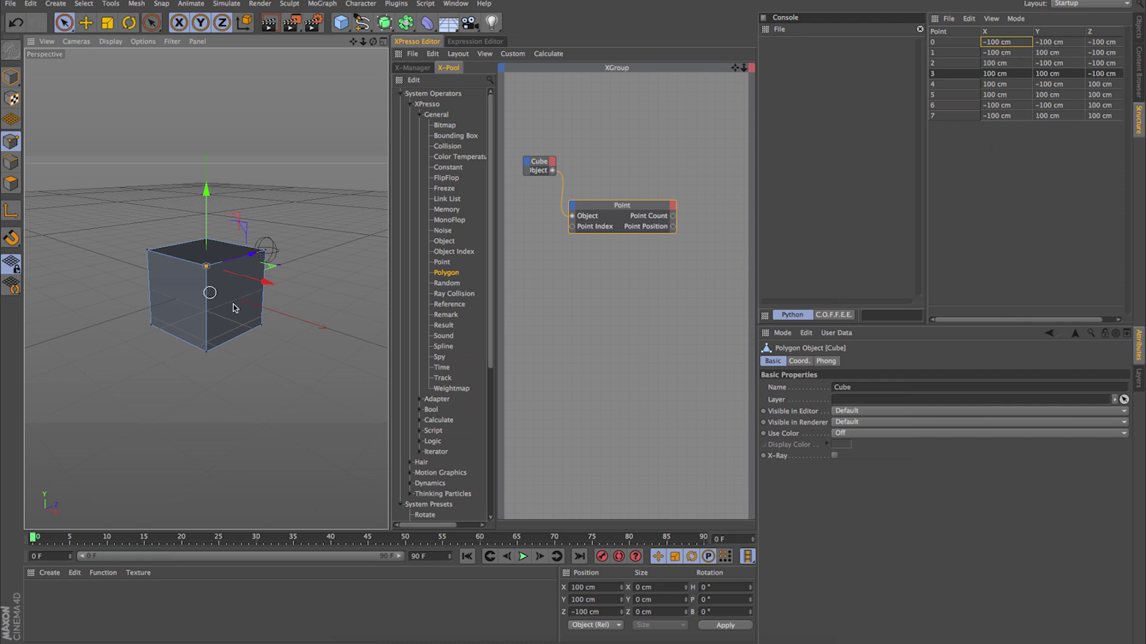
left_click(265, 250)
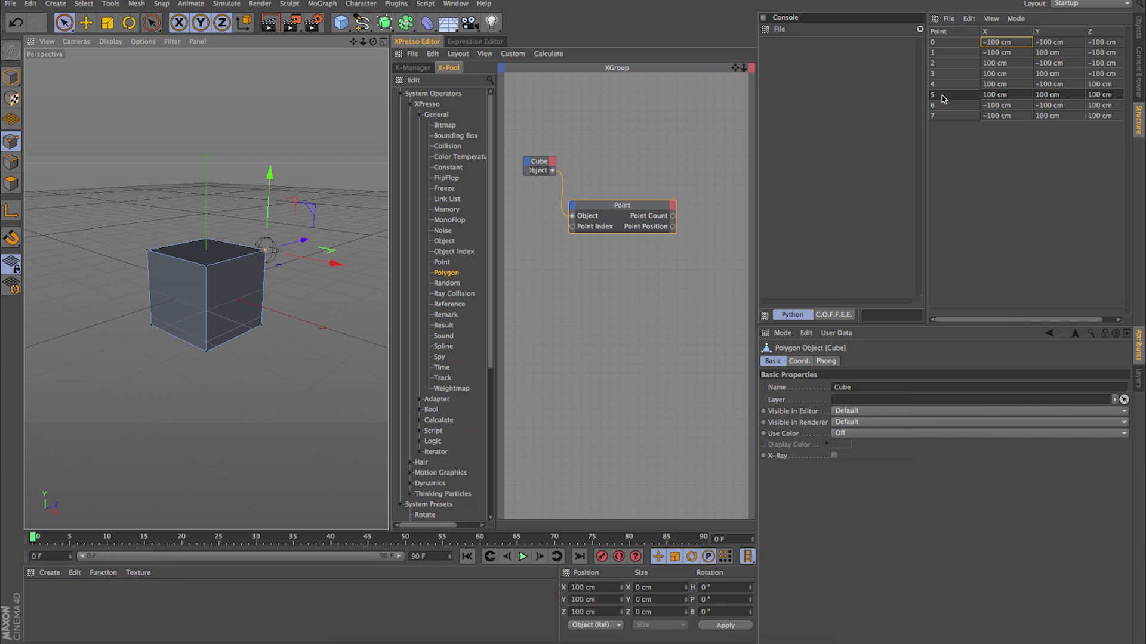
left_click(609, 207)
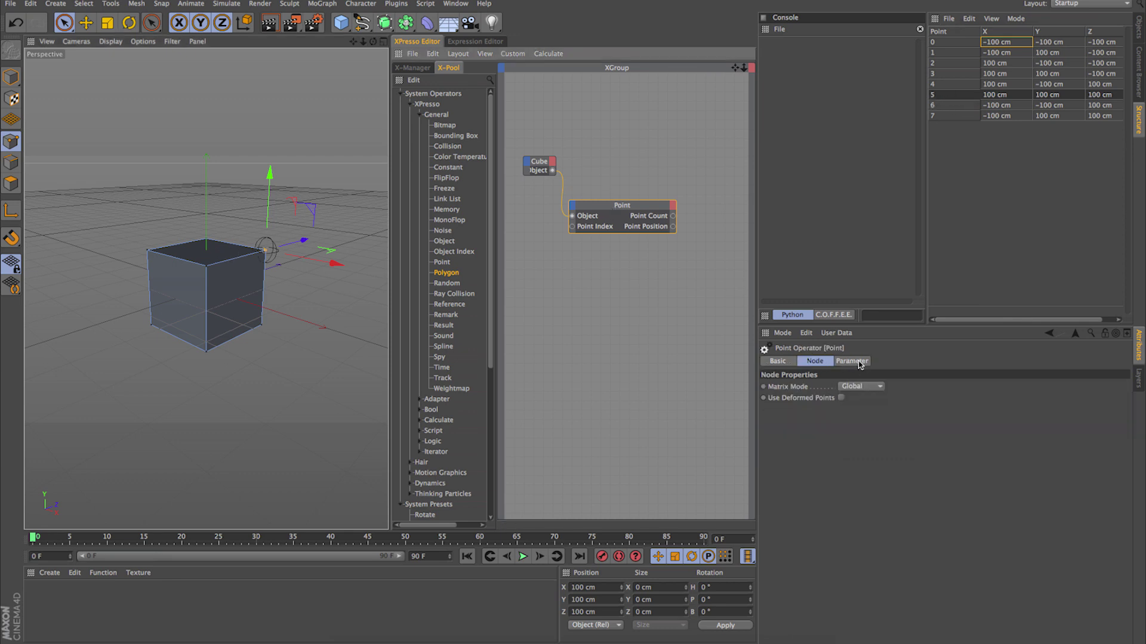